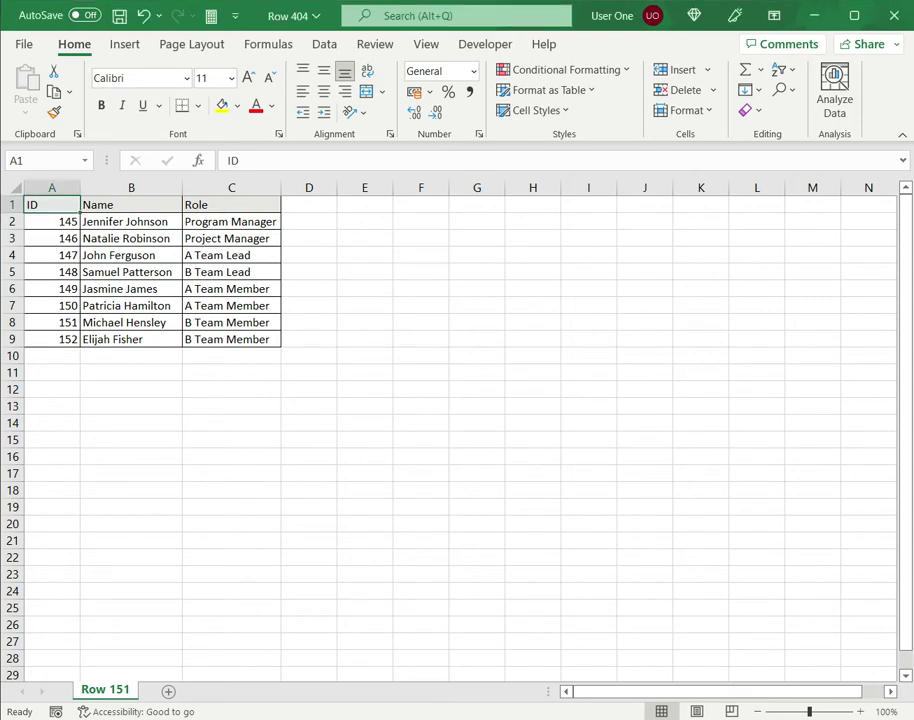
Insert a blank Organization Chart SmartArt from the Hierarchy layouts next to the staff table
key(Right)
key(Right)
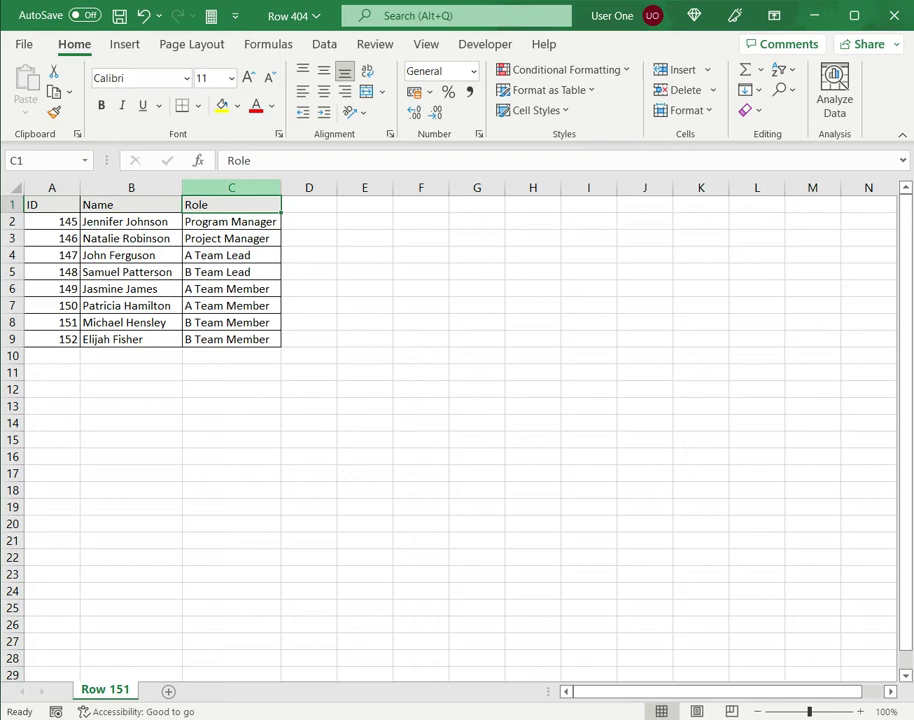
click(128, 45)
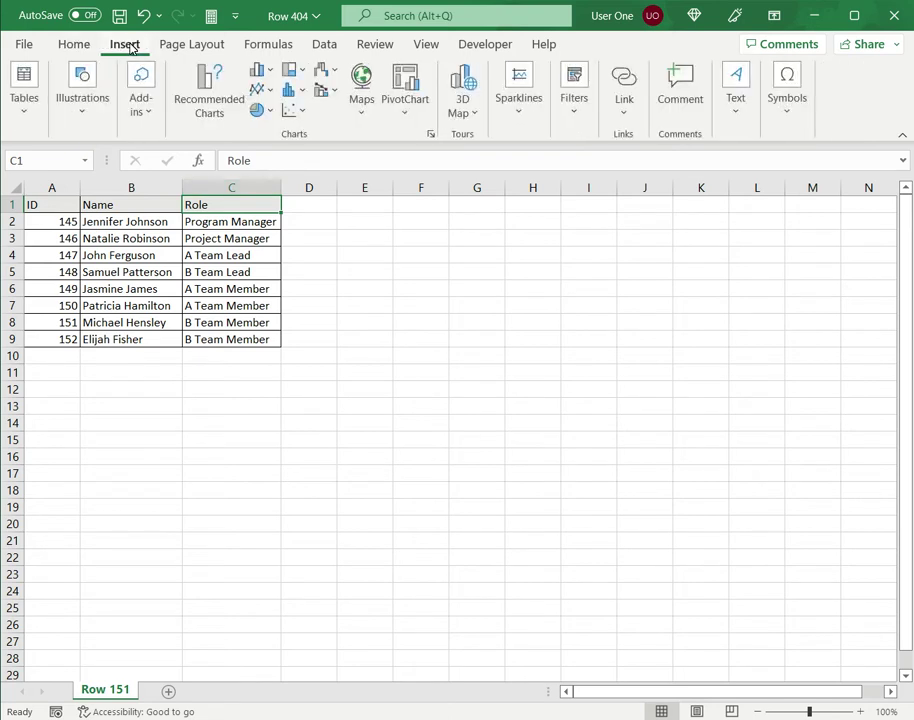
click(86, 112)
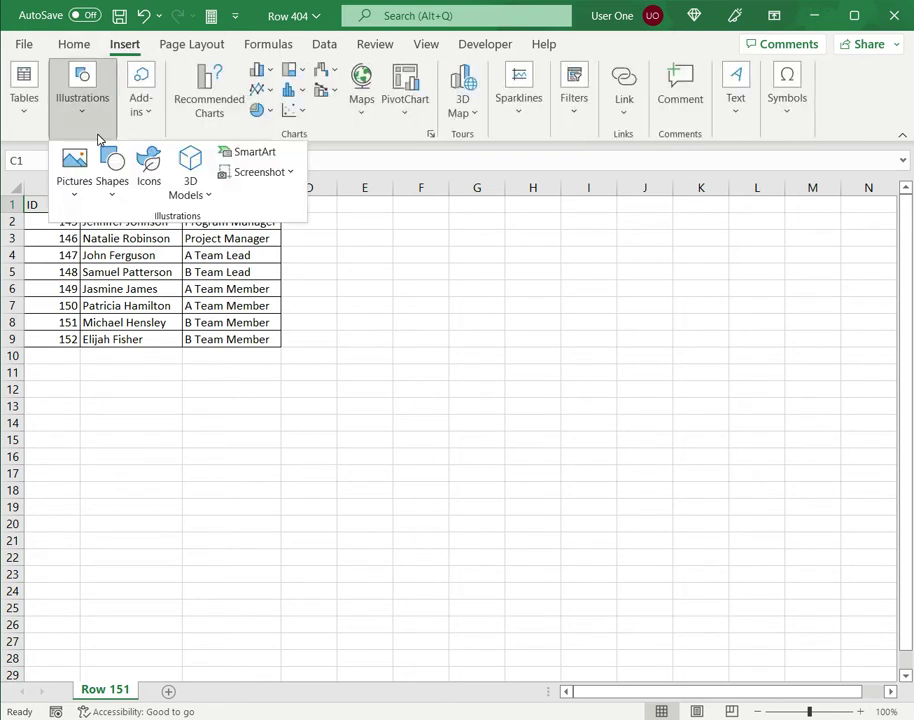
click(246, 155)
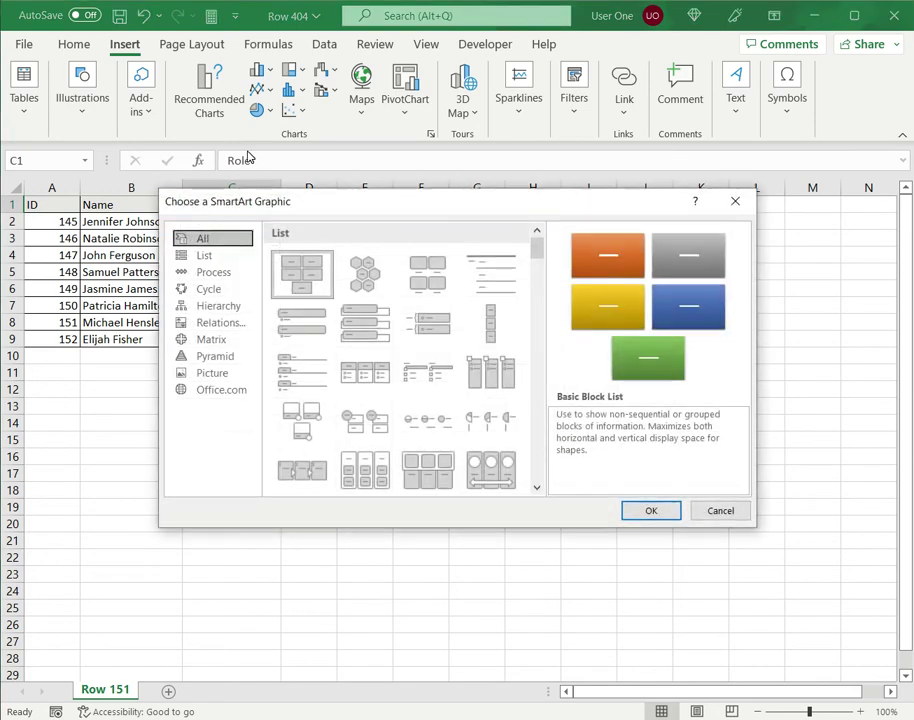
click(223, 310)
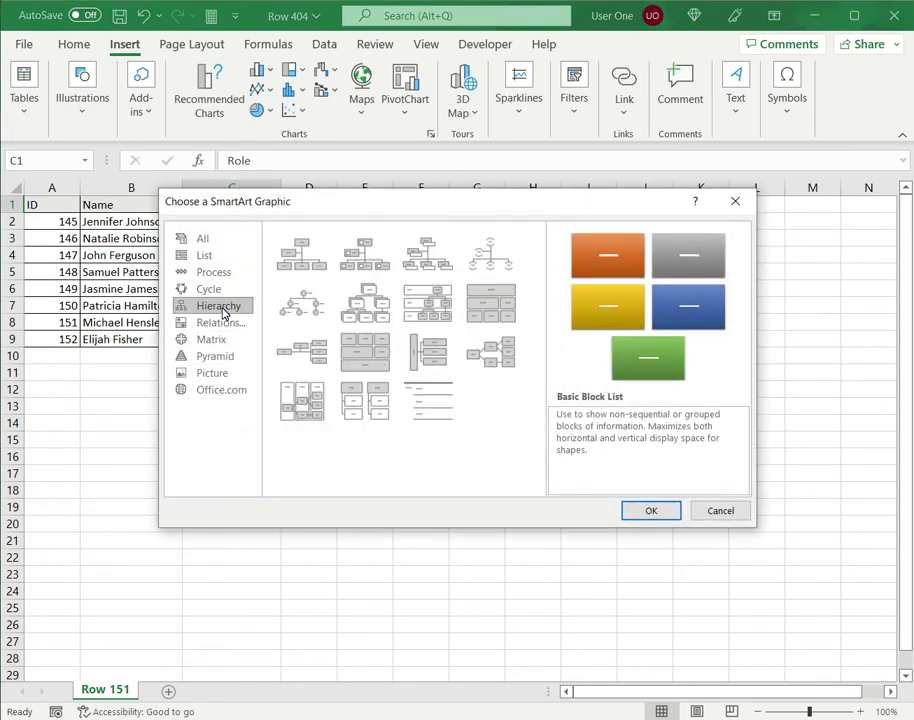
click(310, 259)
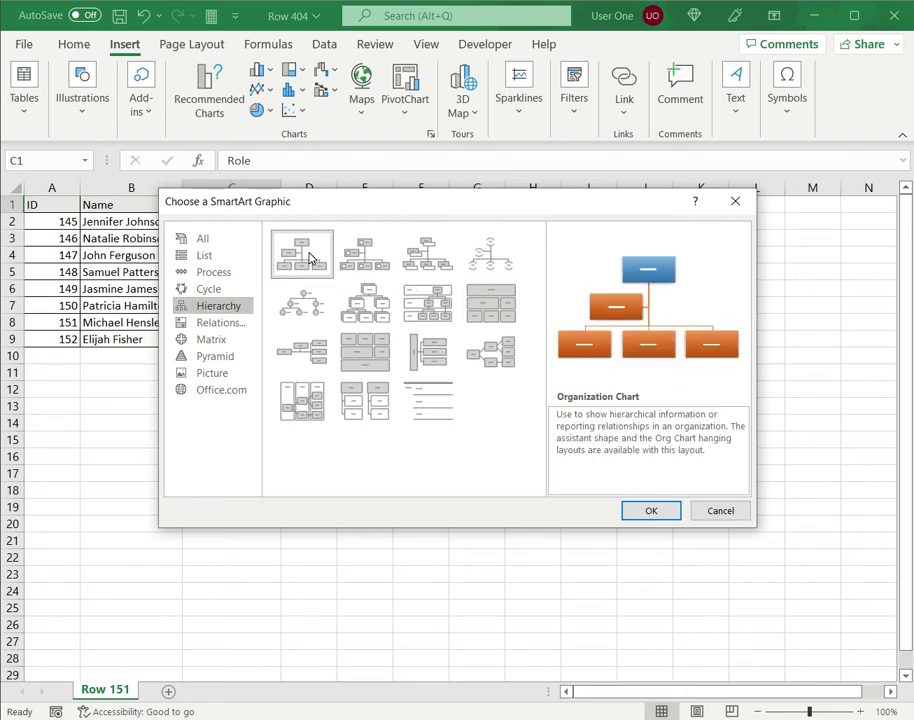
click(647, 512)
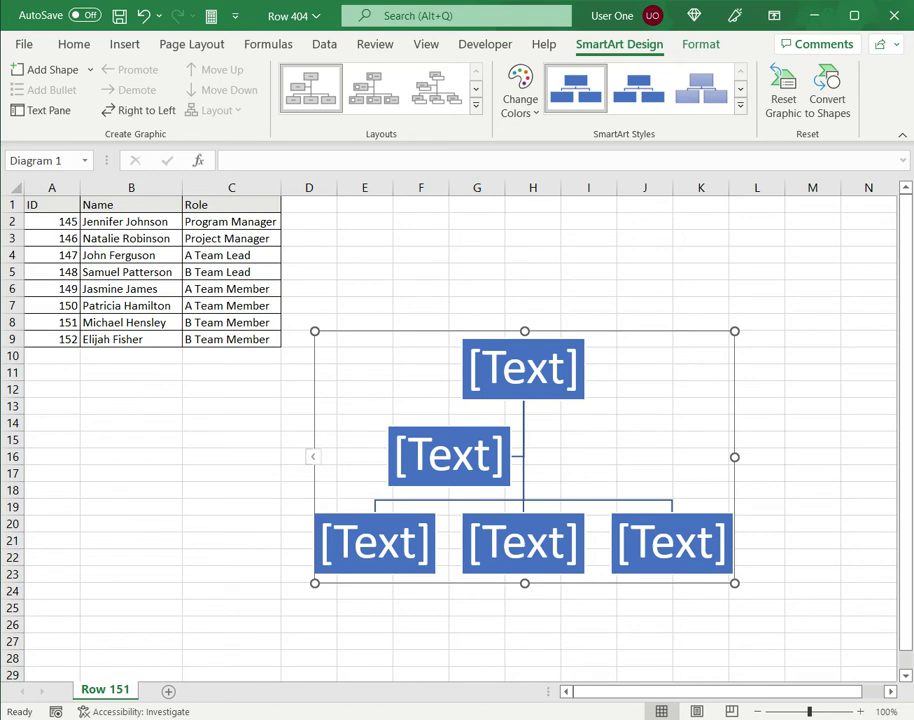
Copy the names and roles in B2:C9 and paste them into the org chart's text outline
drag(130, 221, 231, 339)
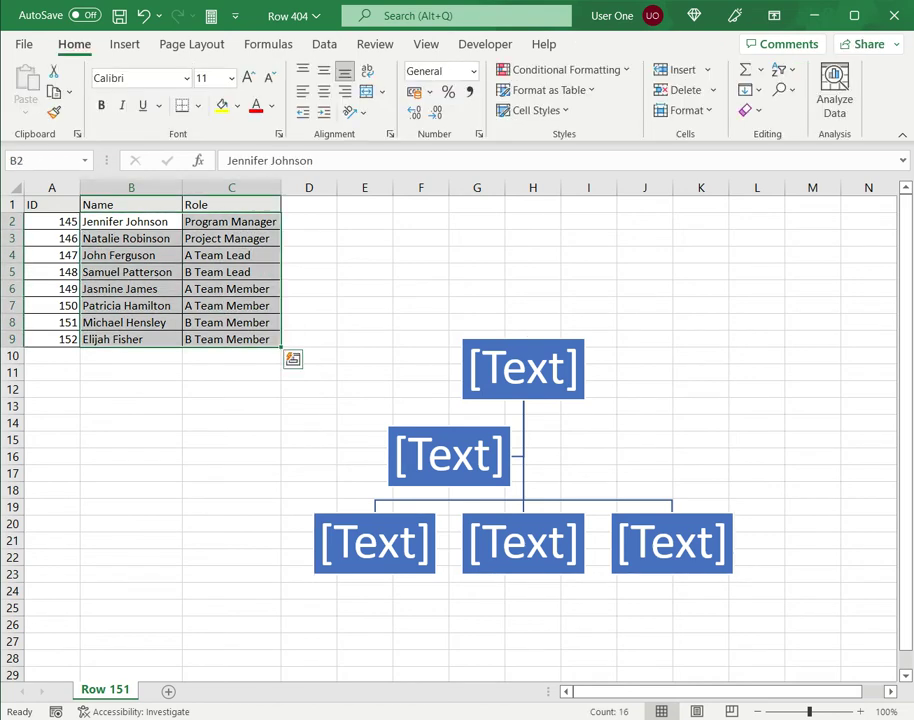
key(ctrl+c)
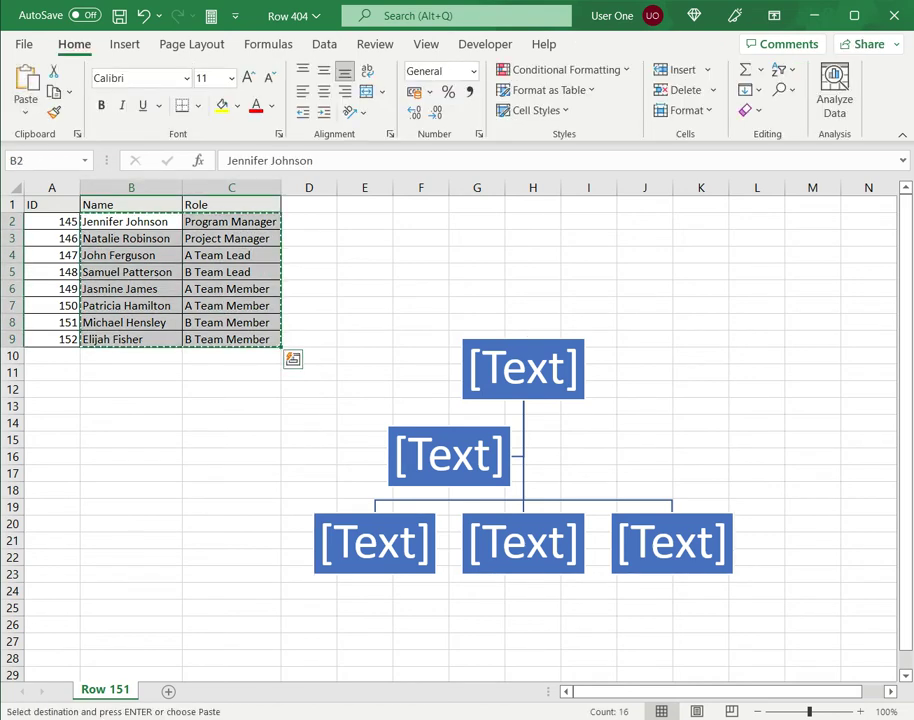
click(337, 408)
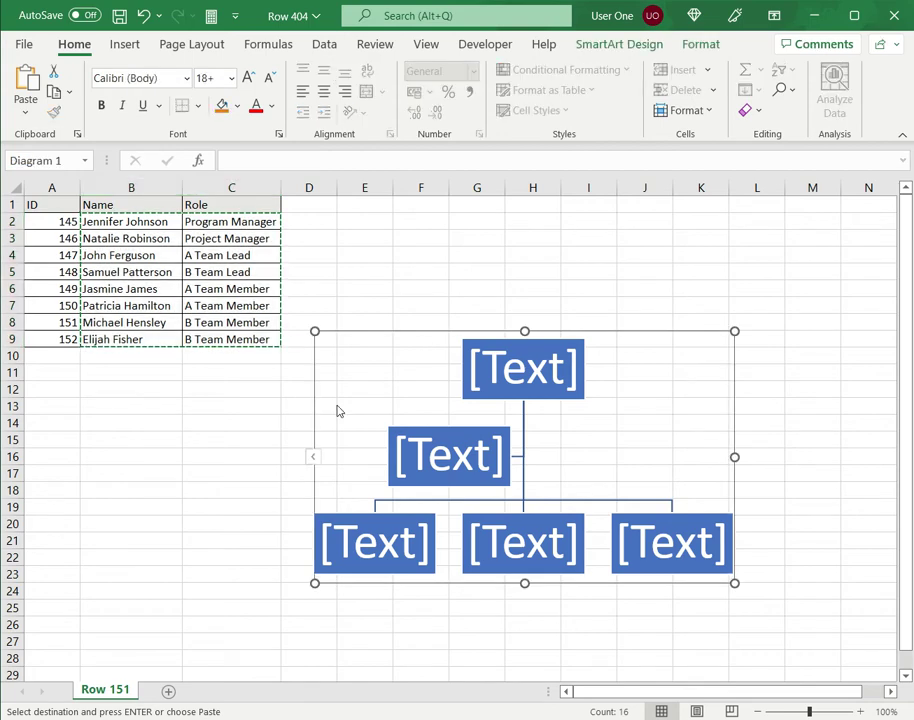
click(312, 458)
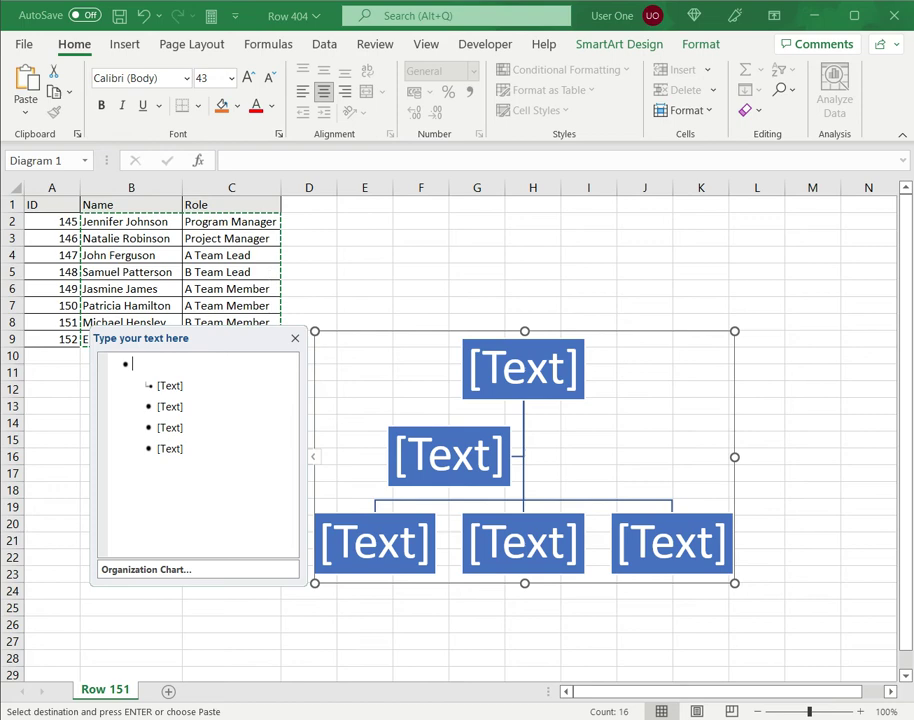
key(ctrl+v)
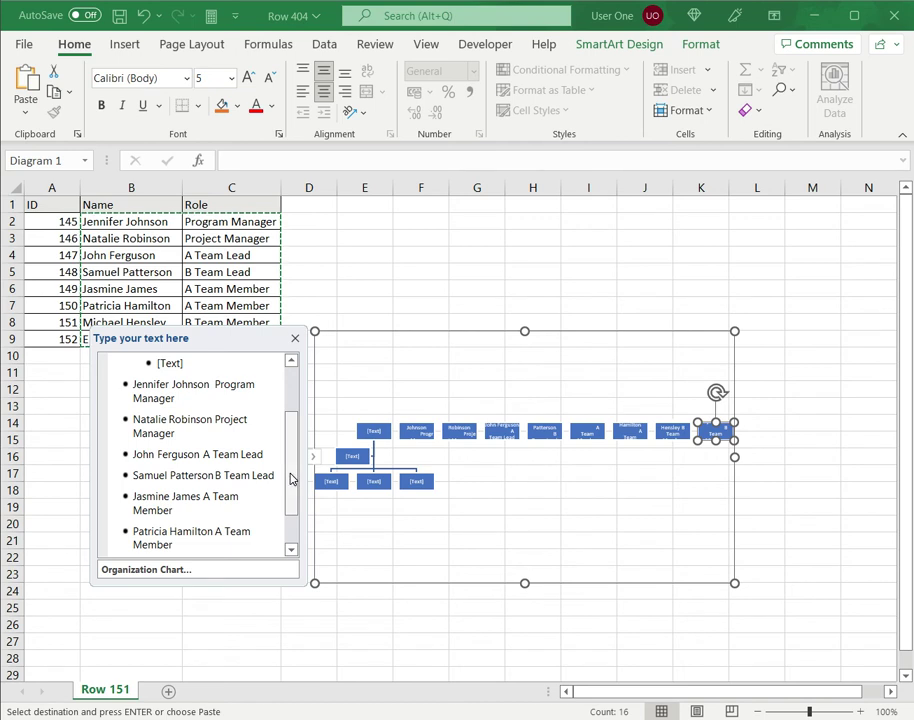
Delete the empty [Text] placeholder entries from the org chart's text outline
drag(292, 478, 292, 409)
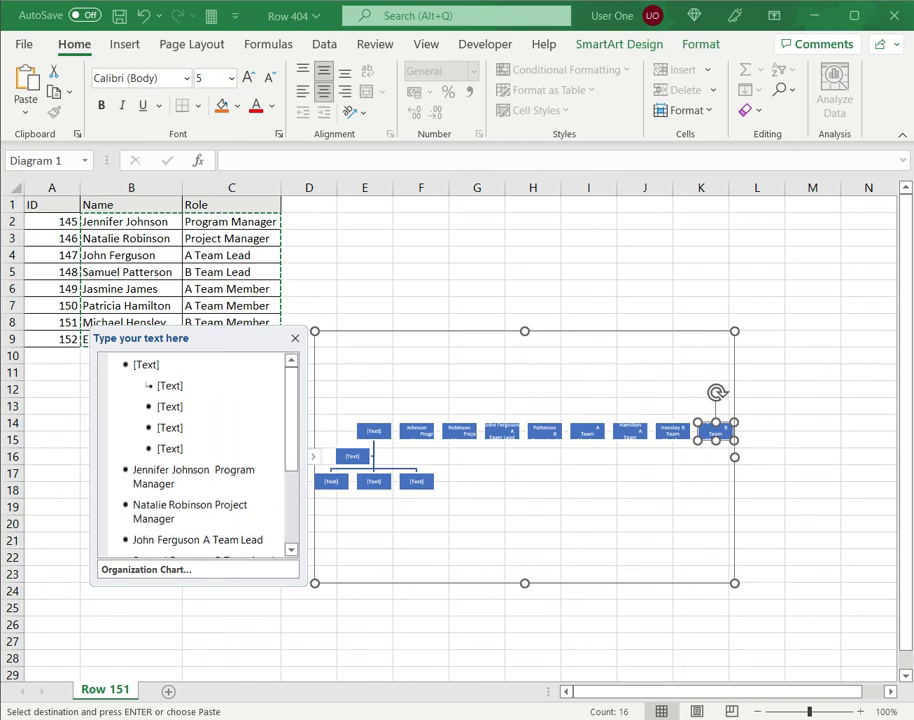
drag(140, 365, 165, 385)
key(shift+Down)
key(shift+Down)
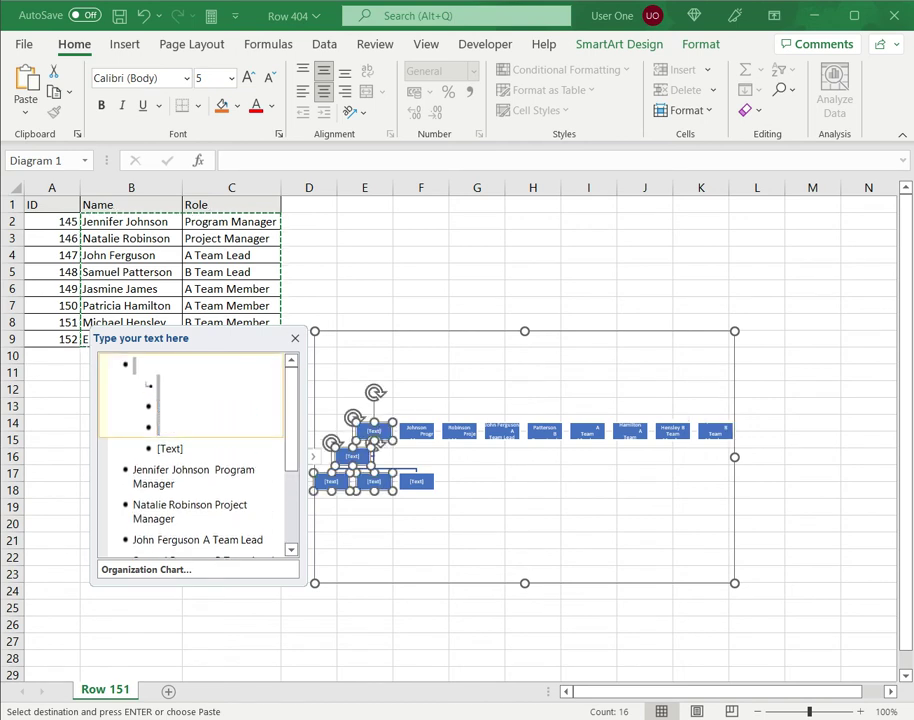
key(shift+Down)
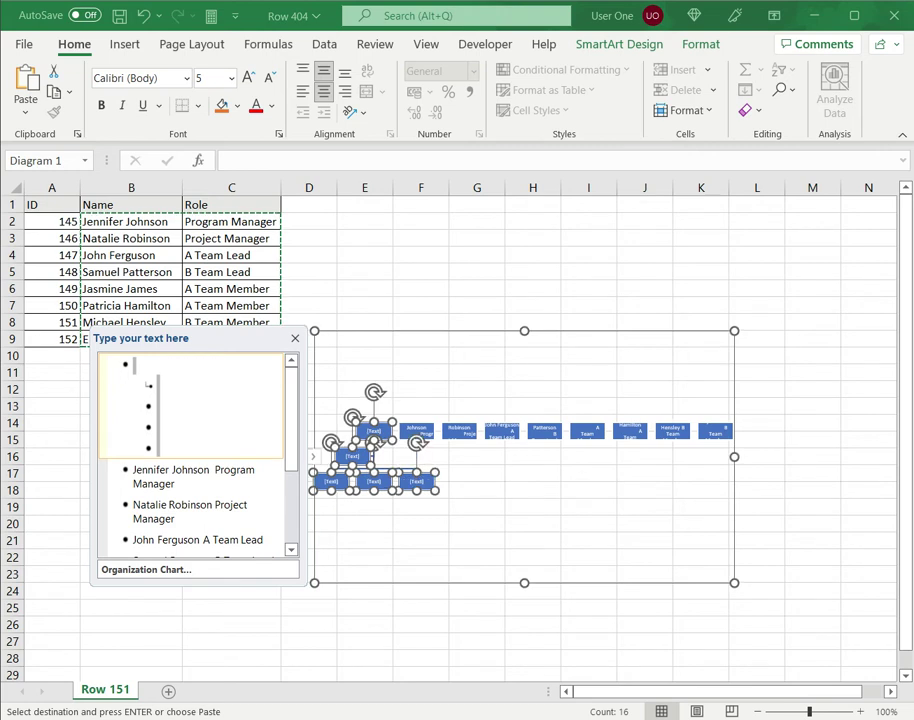
key(Delete)
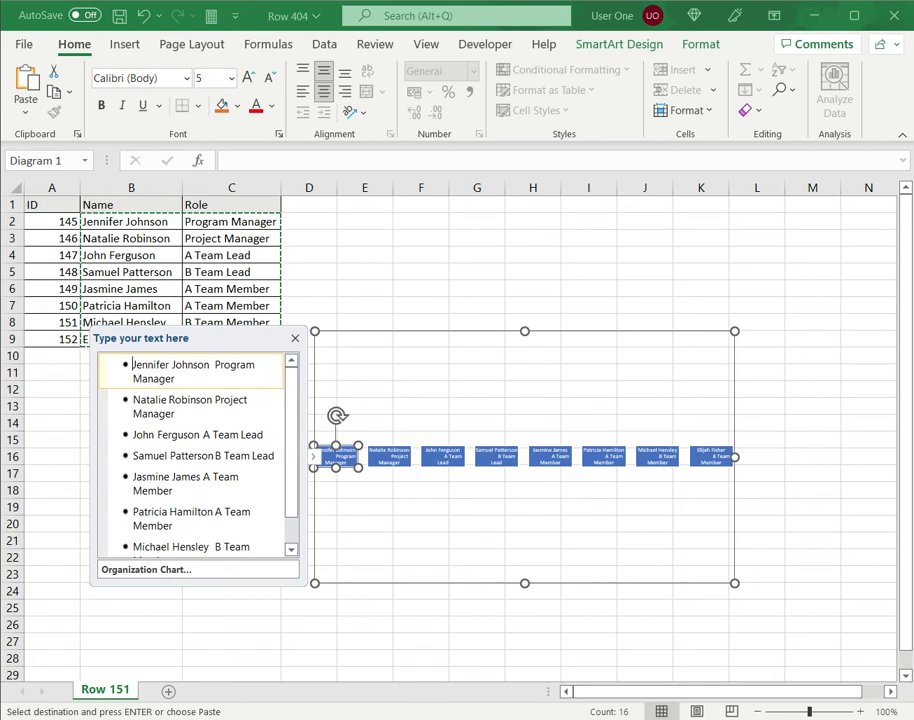
key(Down)
key(Down)
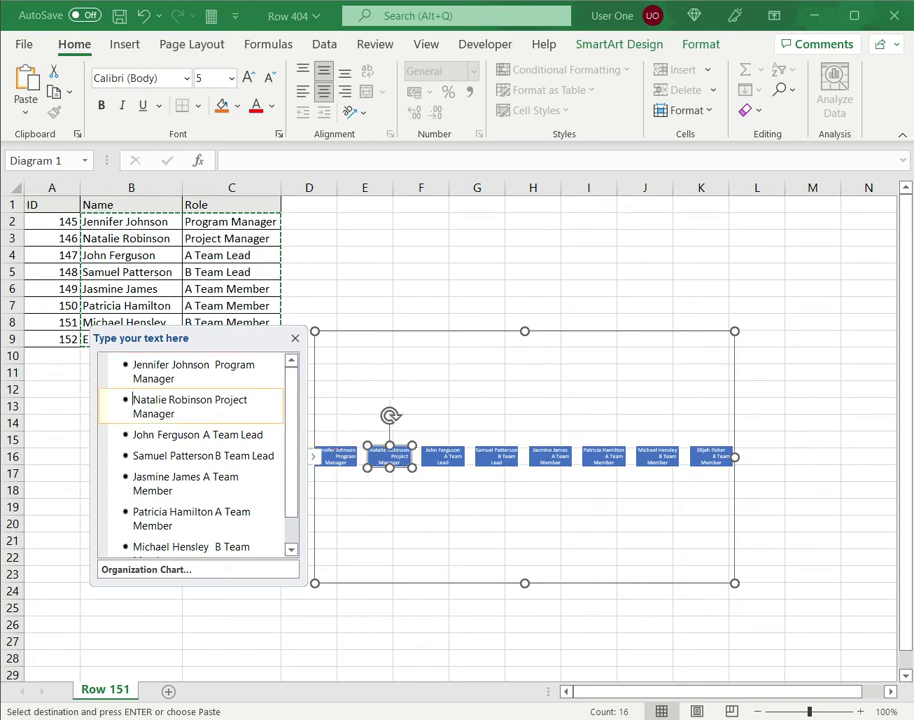
key(Tab)
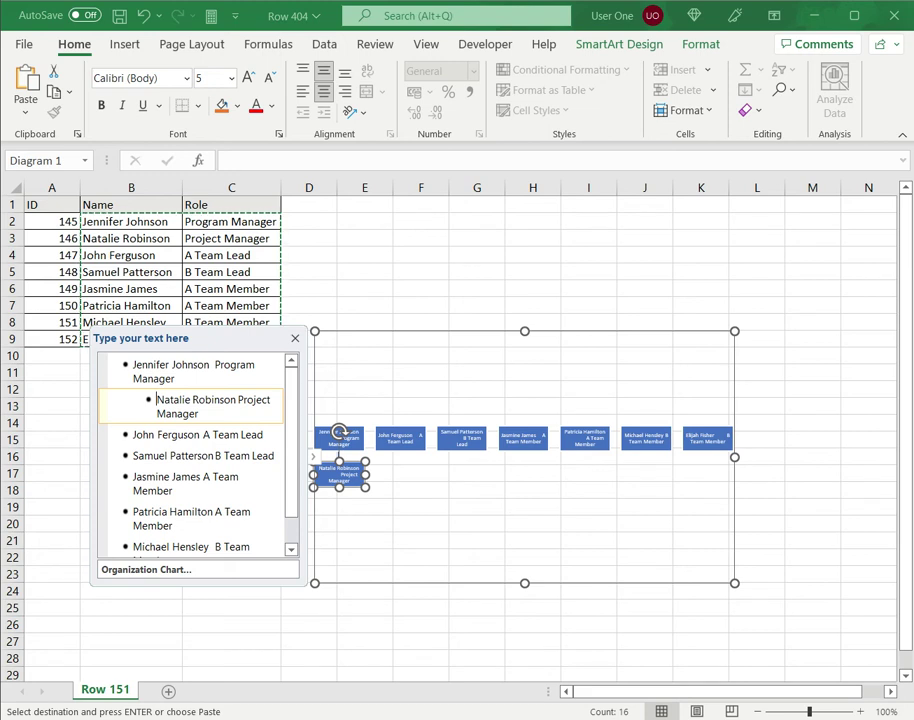
key(Down)
key(Down)
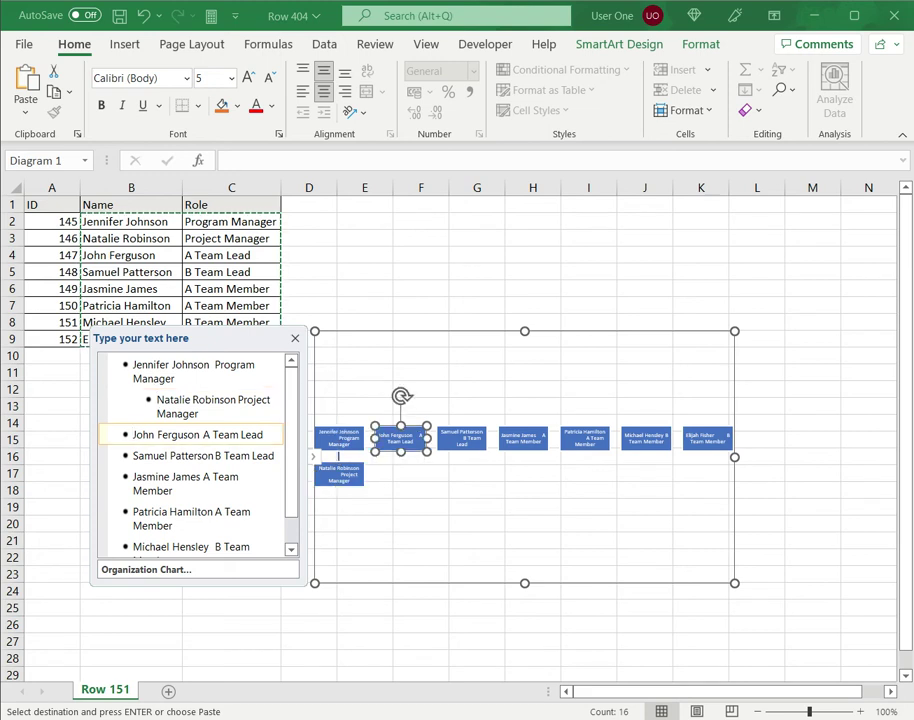
key(Tab)
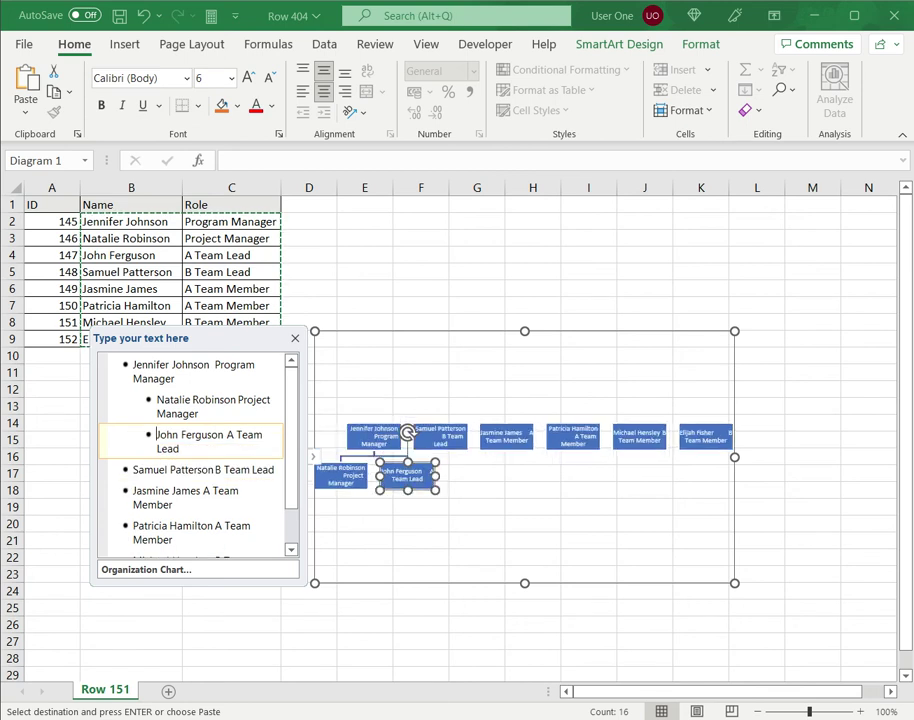
key(Tab)
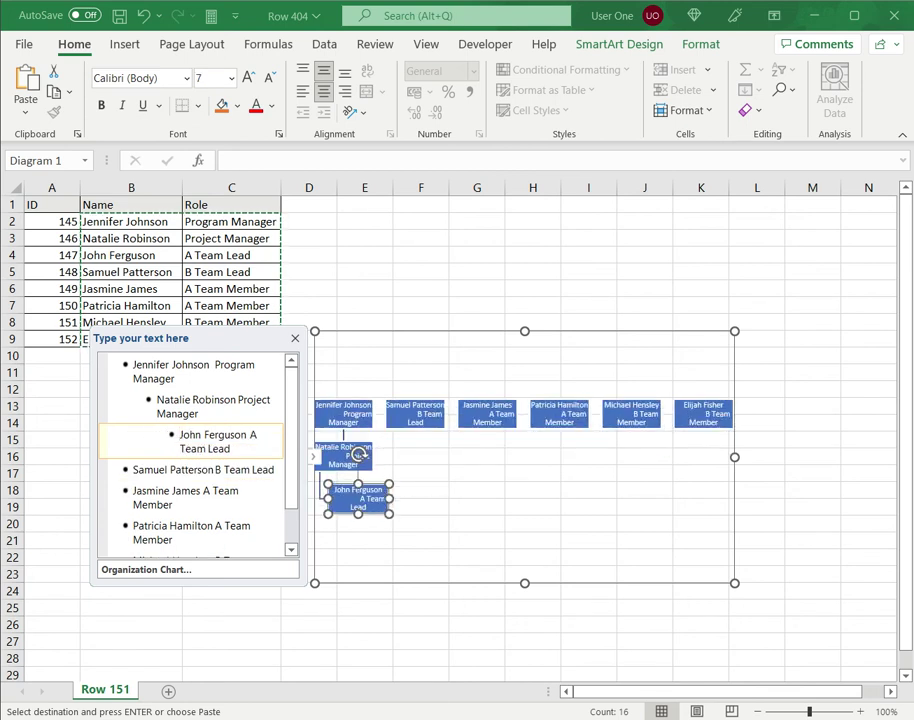
click(415, 413)
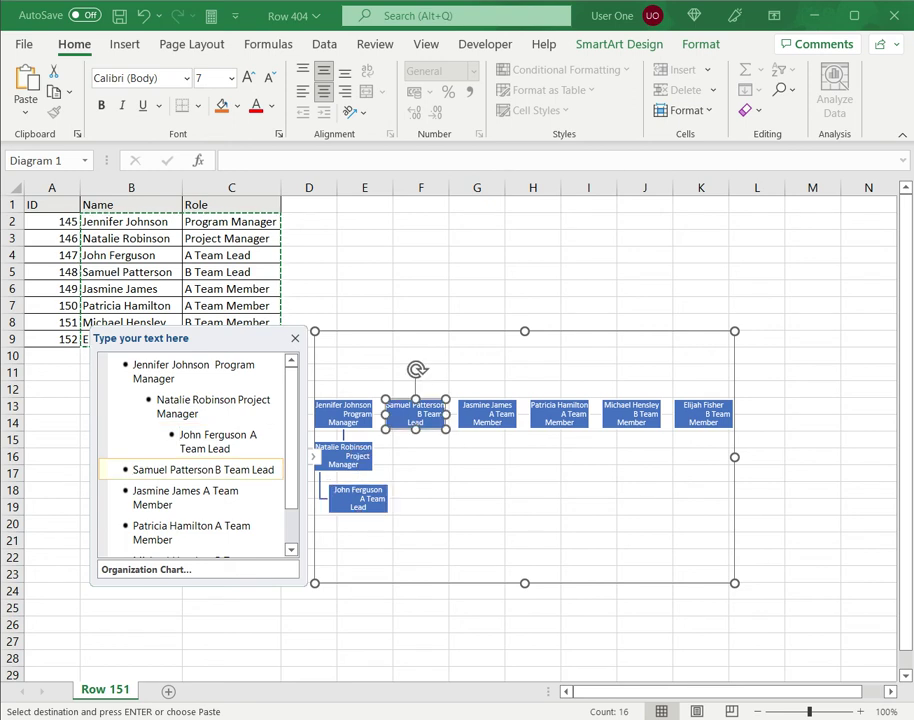
key(Tab)
key(Tab)
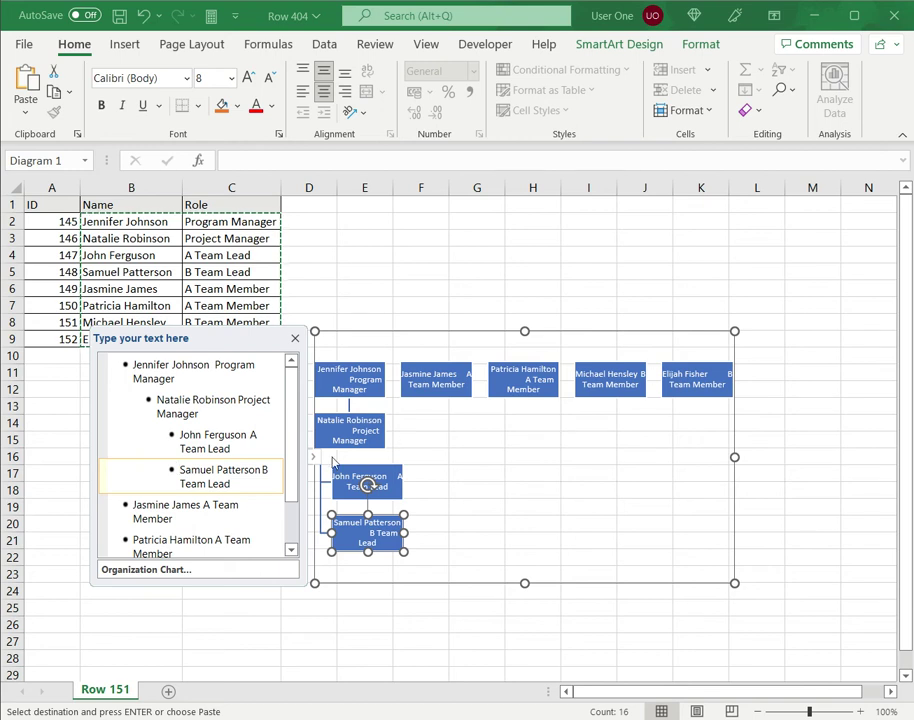
drag(289, 433, 290, 460)
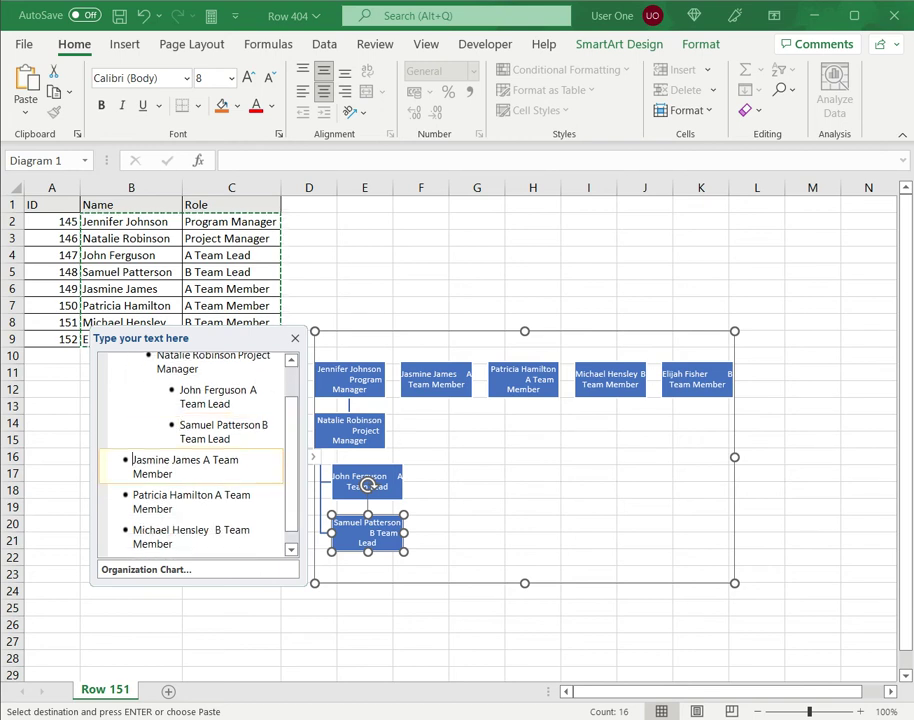
drag(128, 460, 175, 508)
key(ctrl+c)
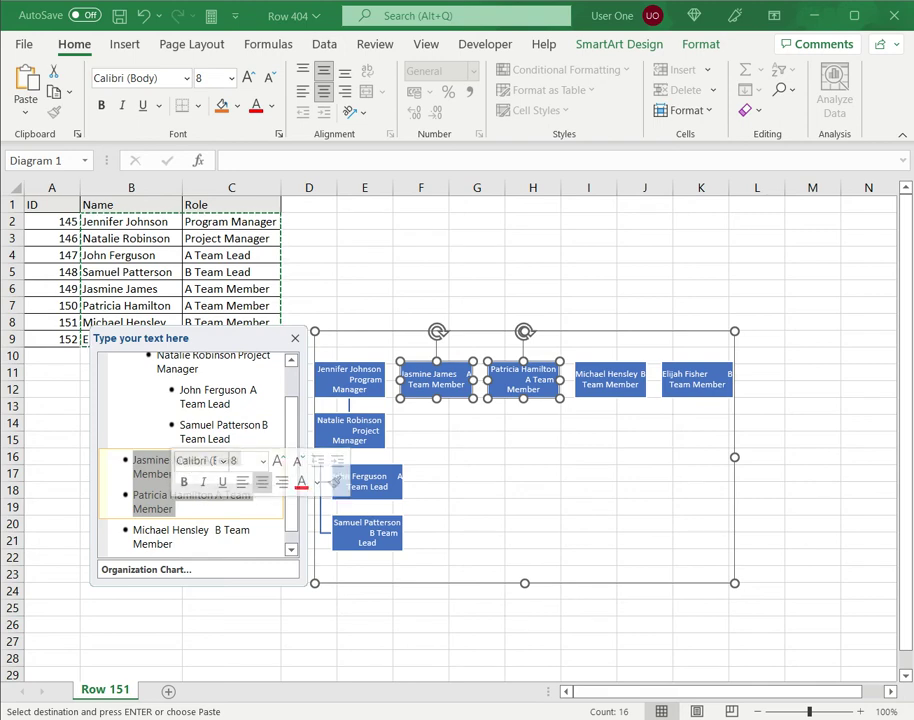
key(Delete)
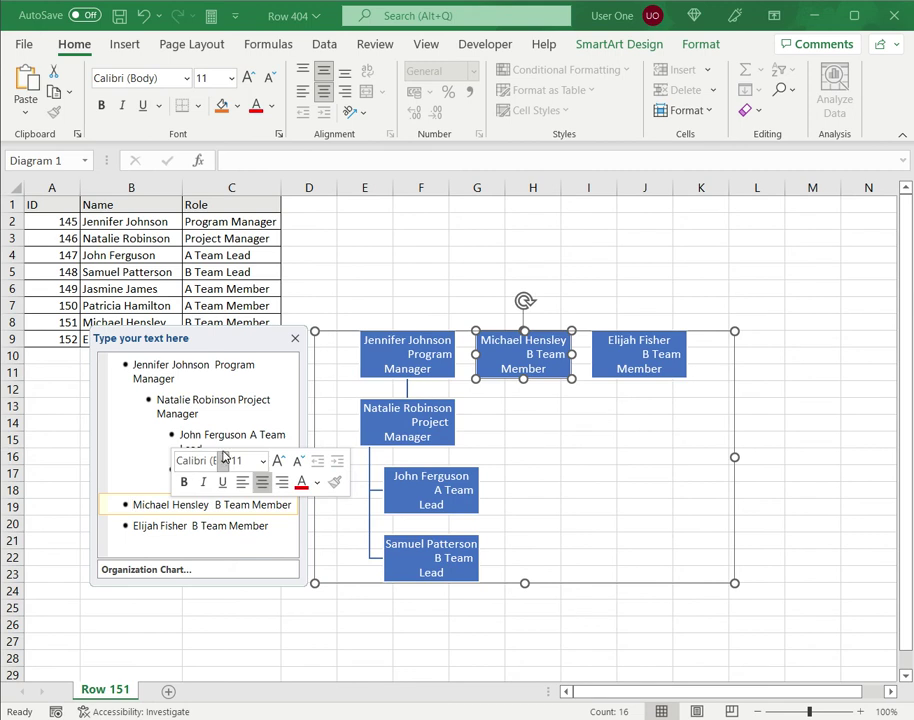
key(Up)
key(Up)
key(Up)
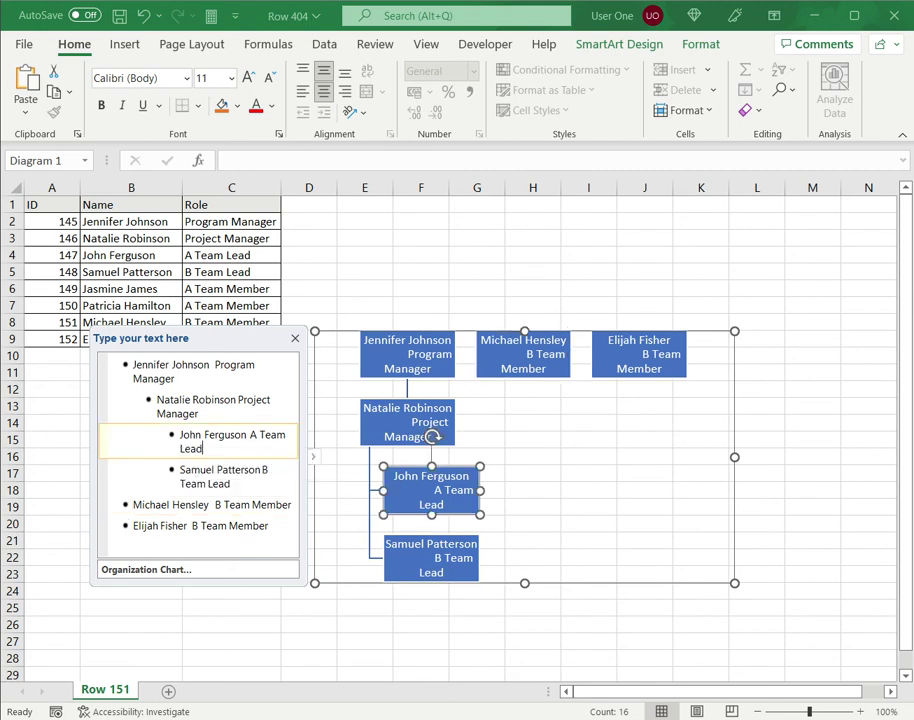
key(Return)
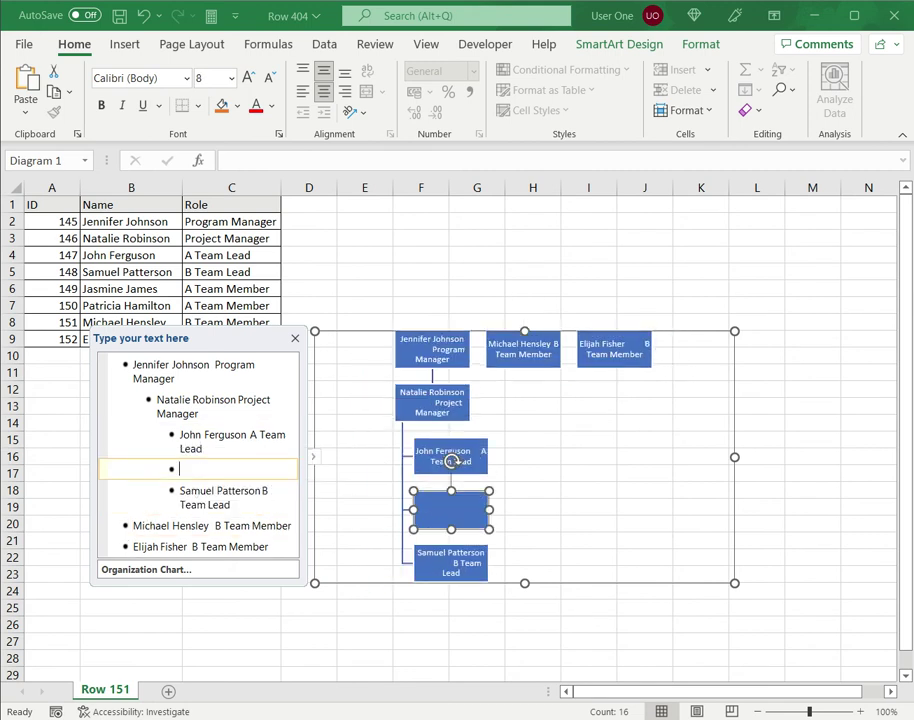
key(ctrl+v)
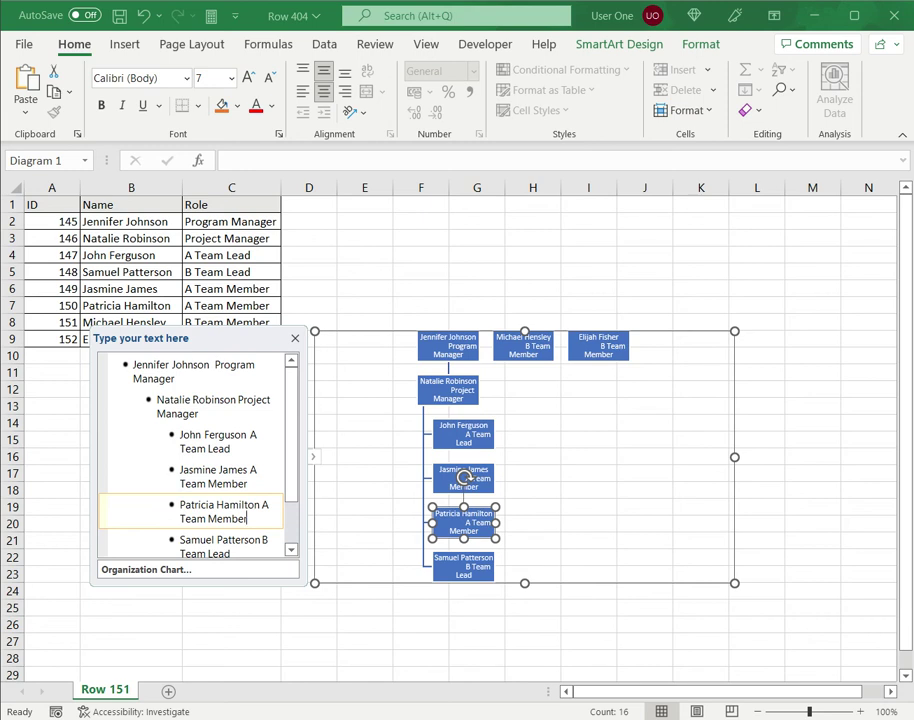
key(Up)
key(Up)
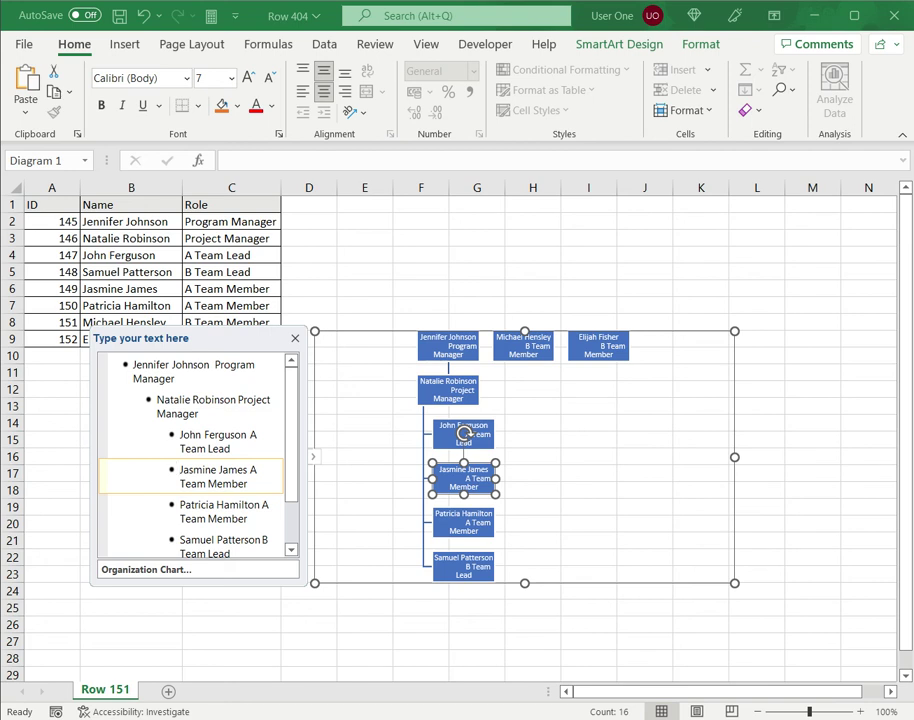
key(Tab)
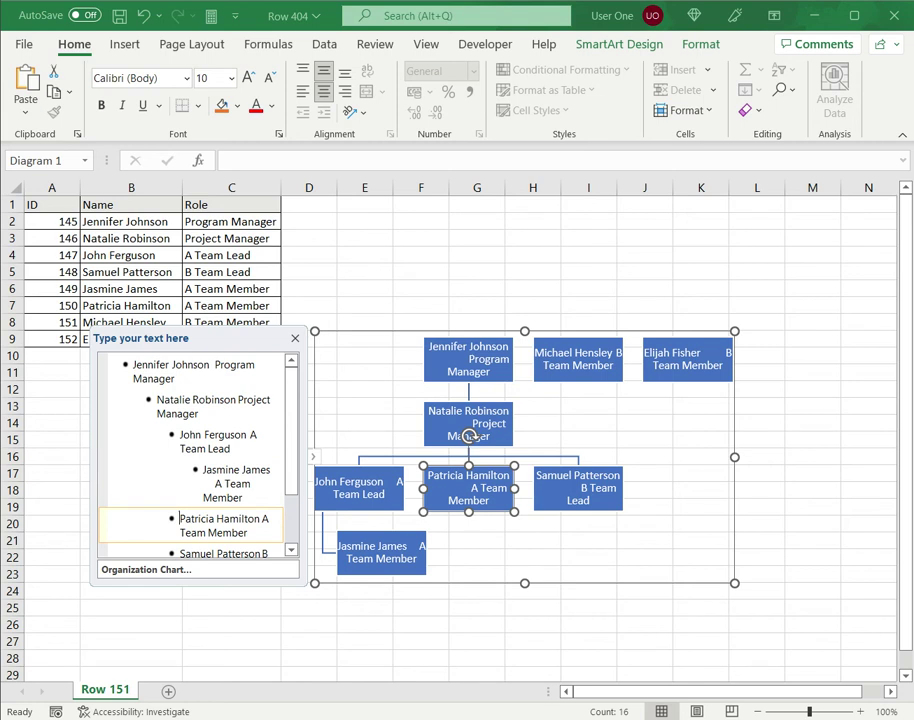
key(Tab)
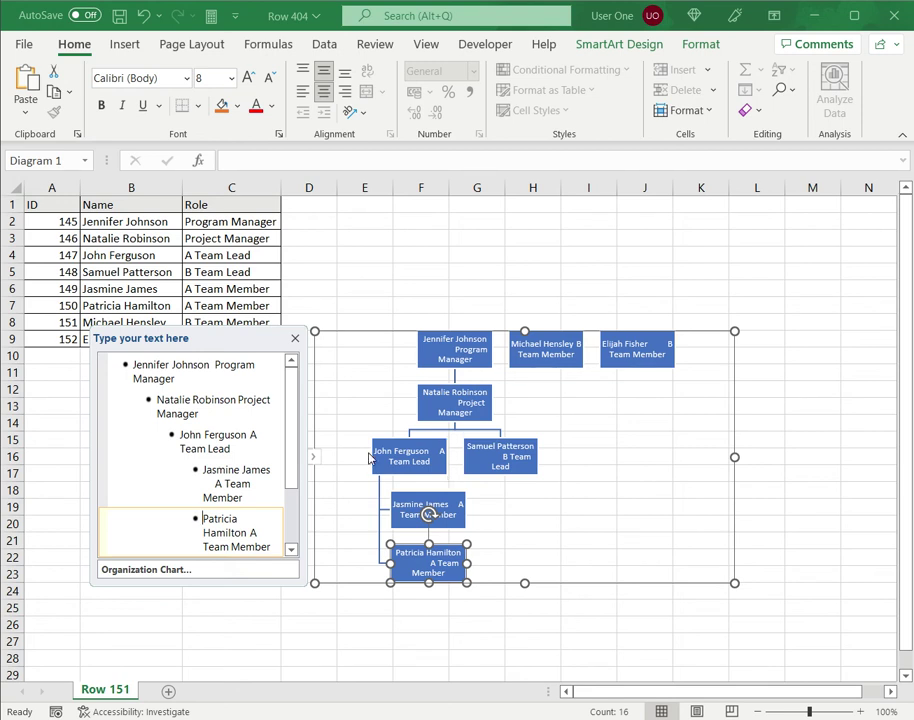
scroll(293, 450, down, 1)
scroll(292, 458, down, 1)
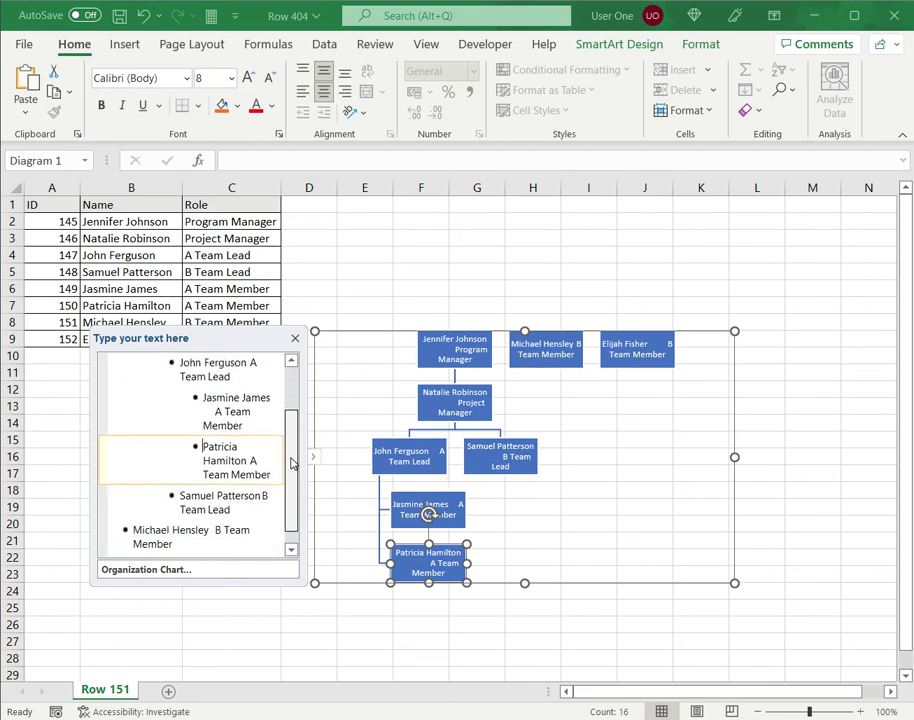
scroll(291, 500, down, 1)
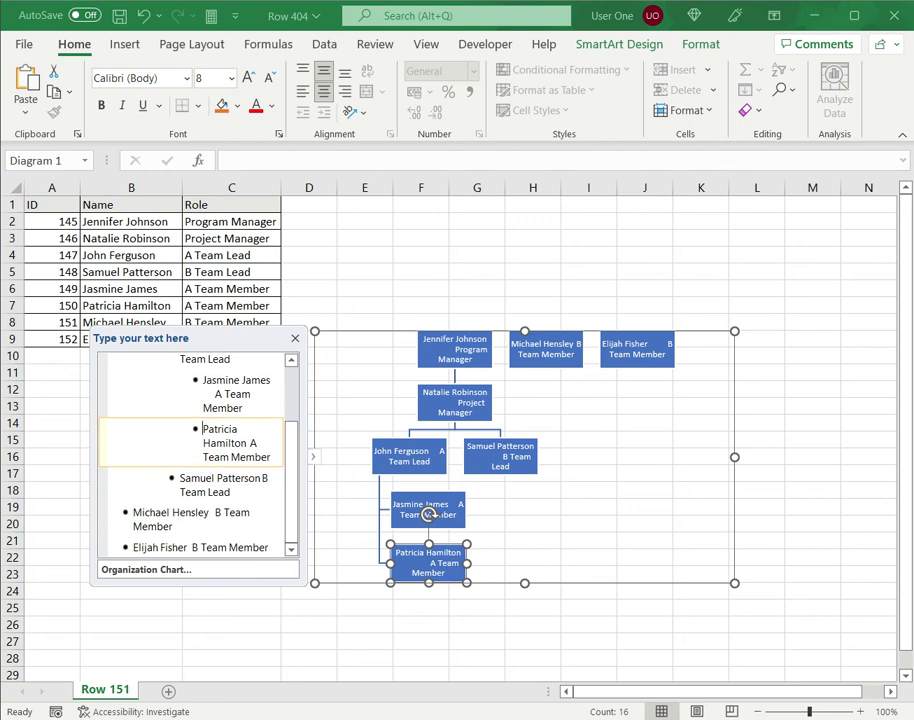
click(133, 513)
key(Tab)
key(Tab)
key(Tab)
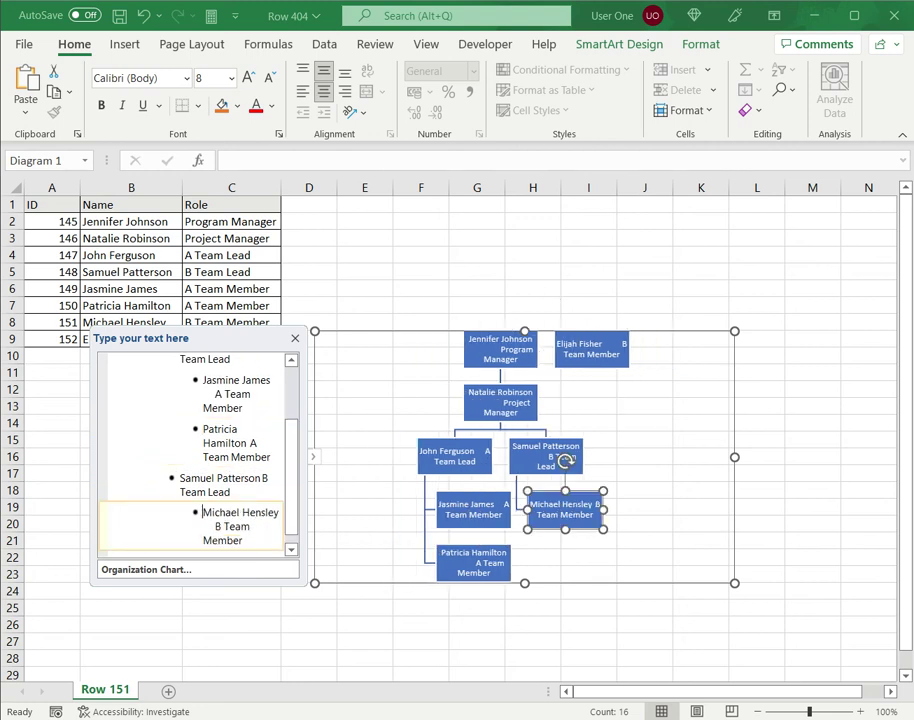
scroll(290, 524, down, 1)
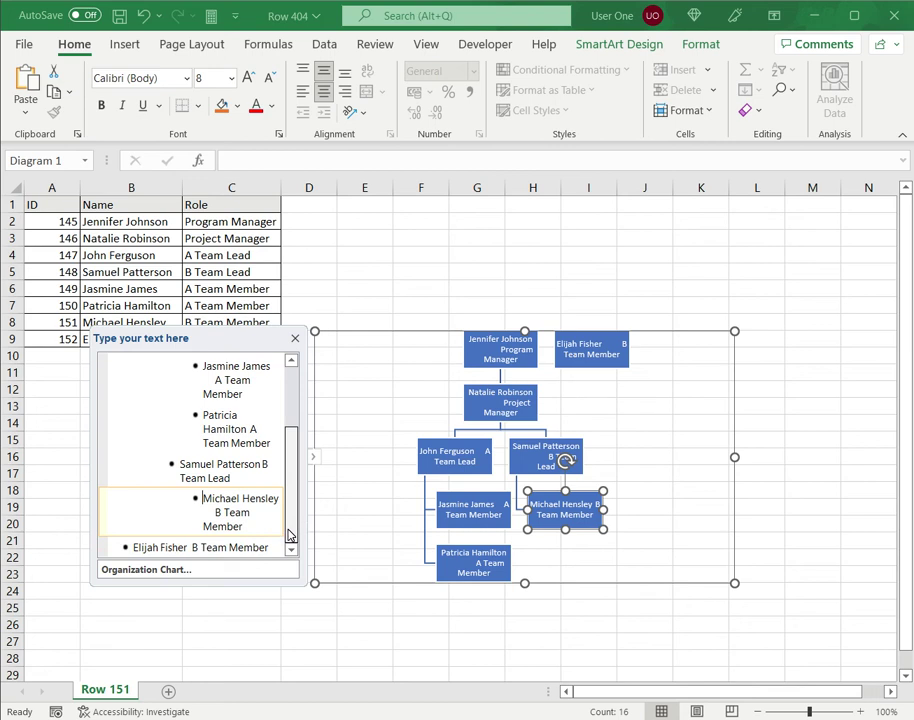
key(Down)
key(Tab)
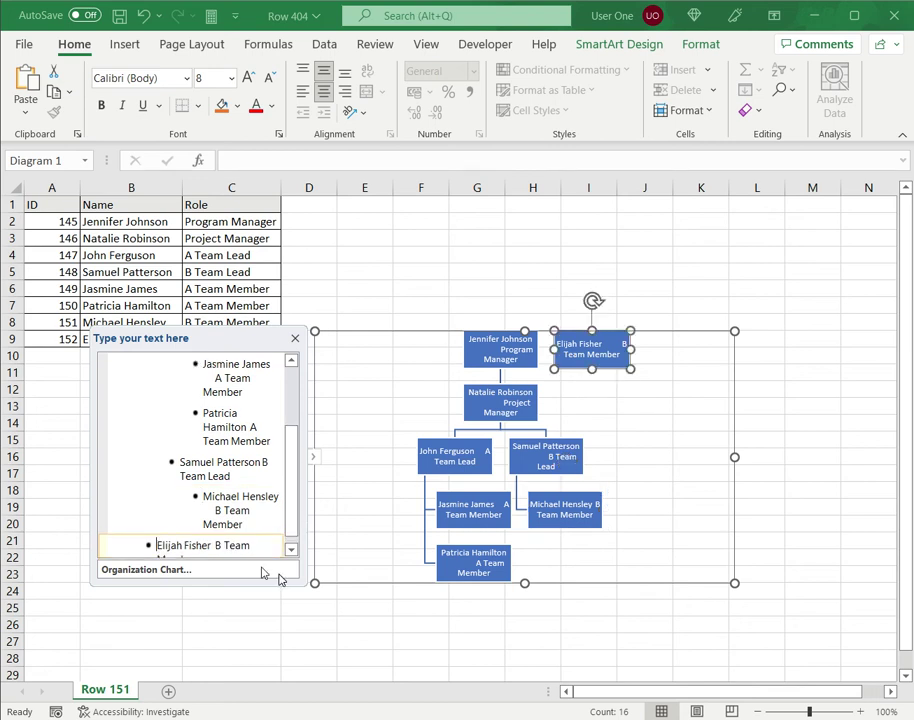
key(Tab)
key(Tab)
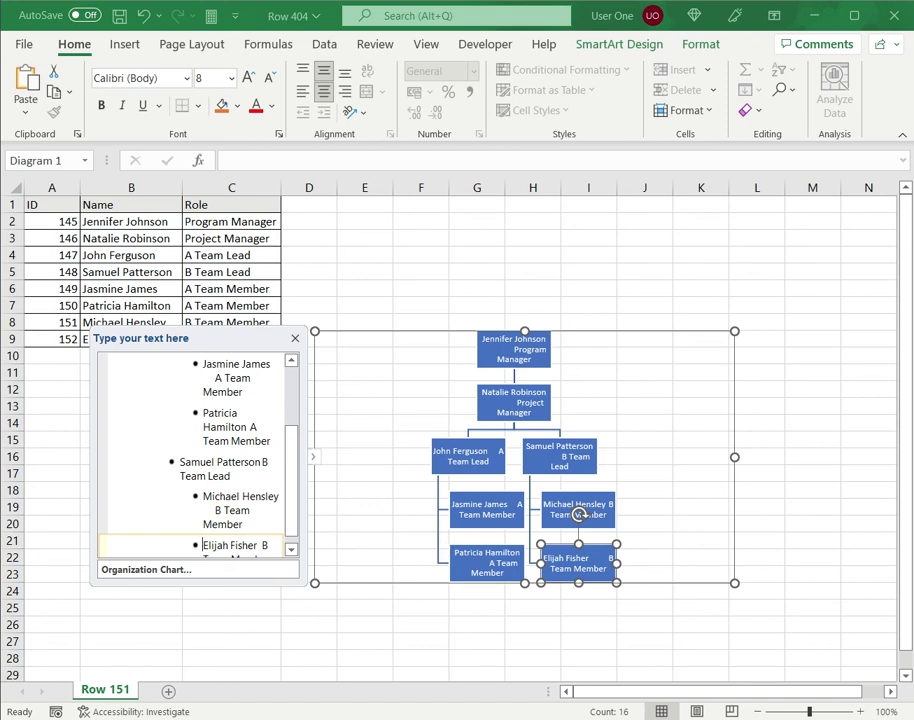
click(313, 460)
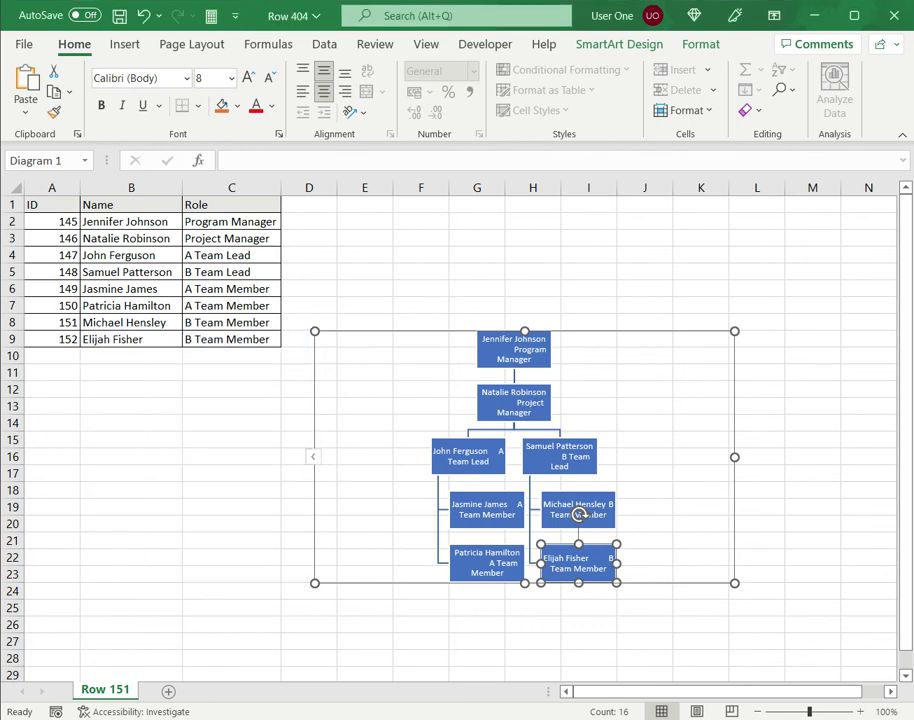
Enlarge the org chart and apply the third SmartArt style for a light gradient fill
drag(735, 331, 866, 228)
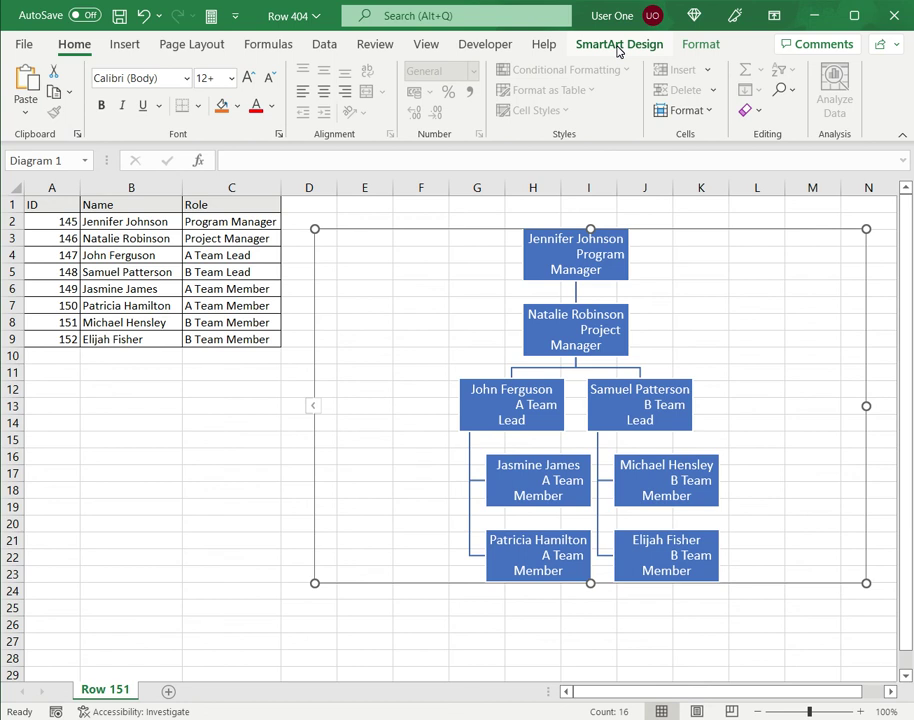
click(618, 46)
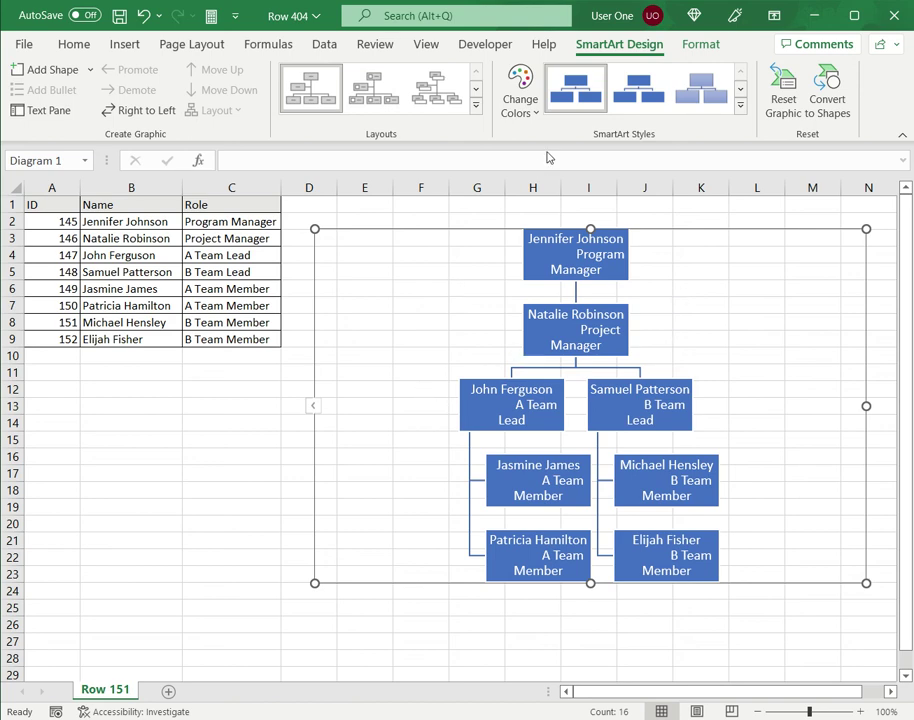
click(712, 90)
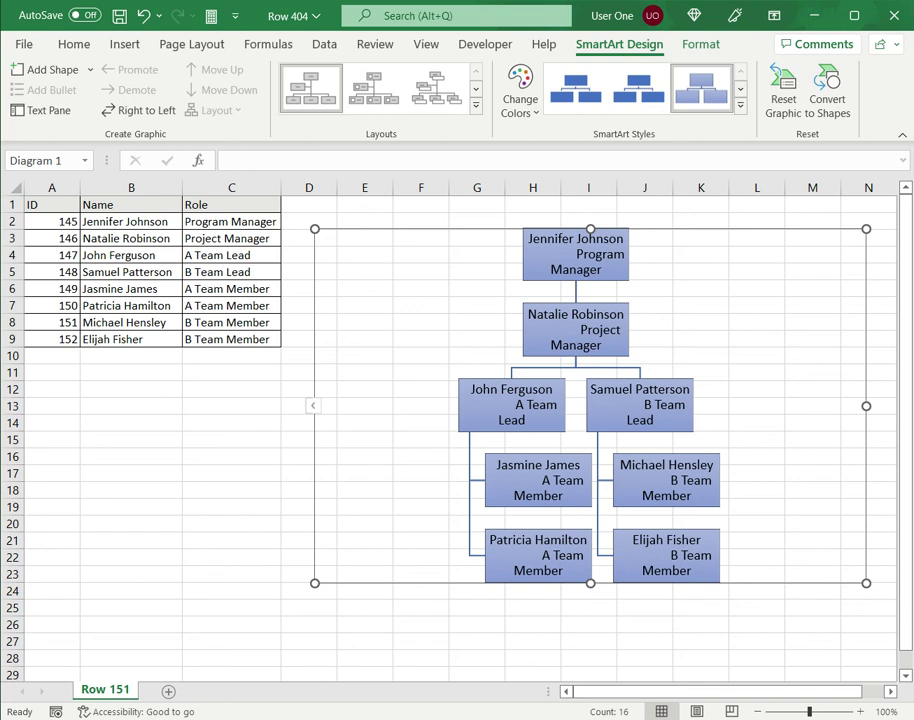
key(Escape)
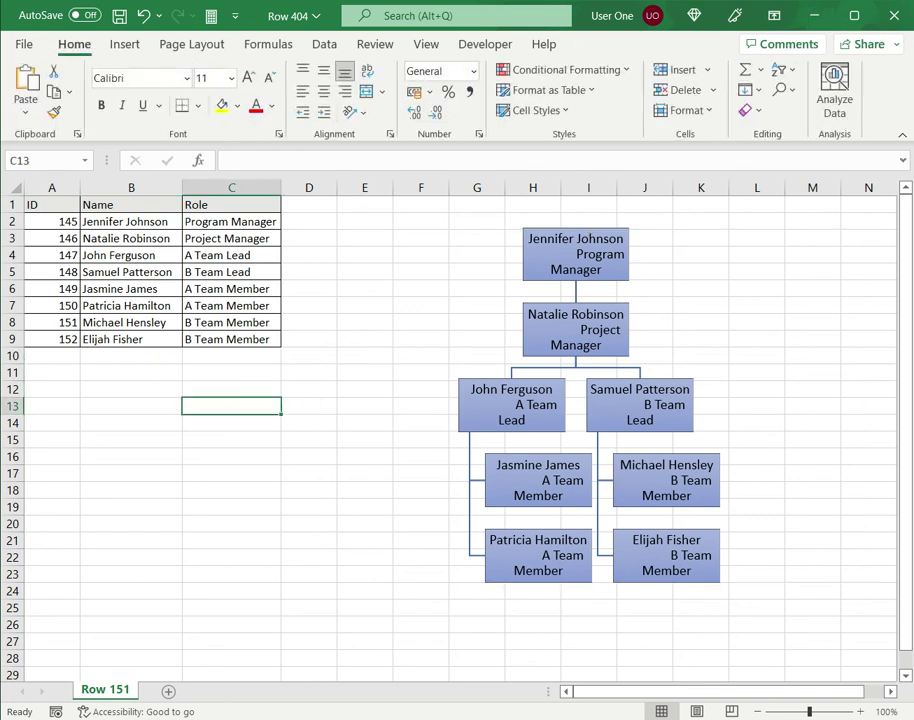